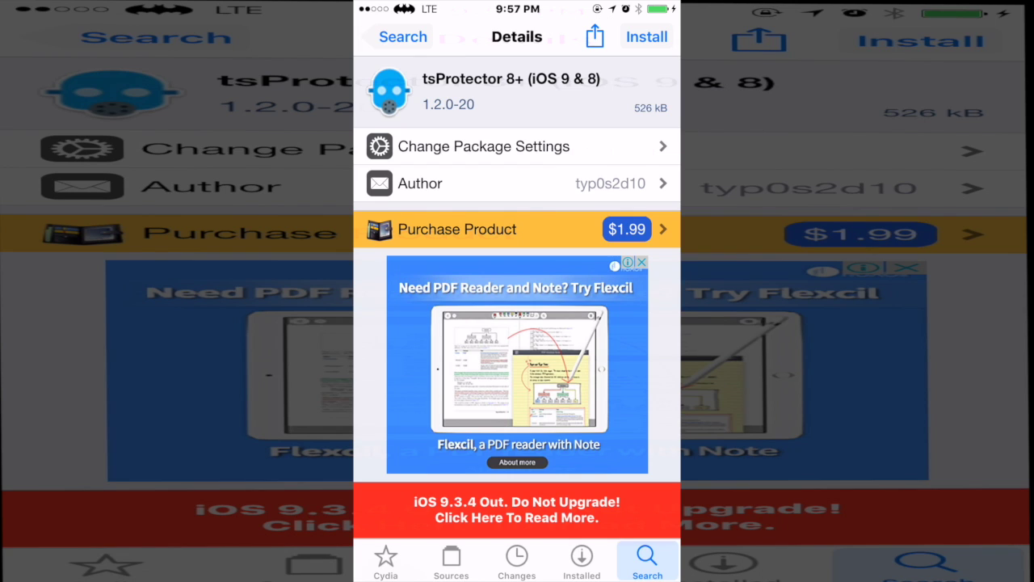
Step: Leave the Hacks folder, open tsProtector 8+ in Settings, and verify Filtering Mode is Black List
{"action": "left_click", "coordinate": [404, 33]}
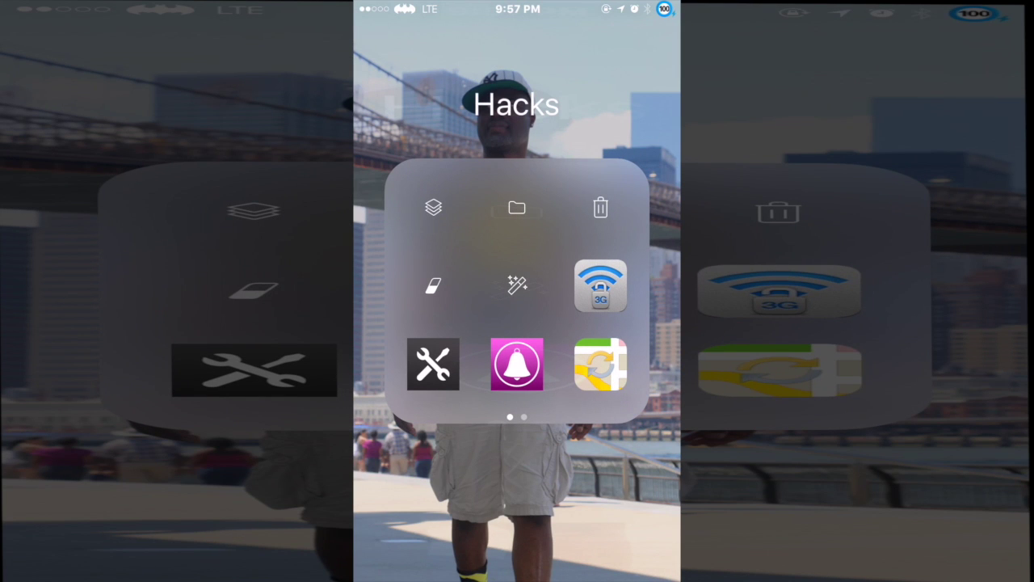
{"action": "left_click", "coordinate": [578, 488]}
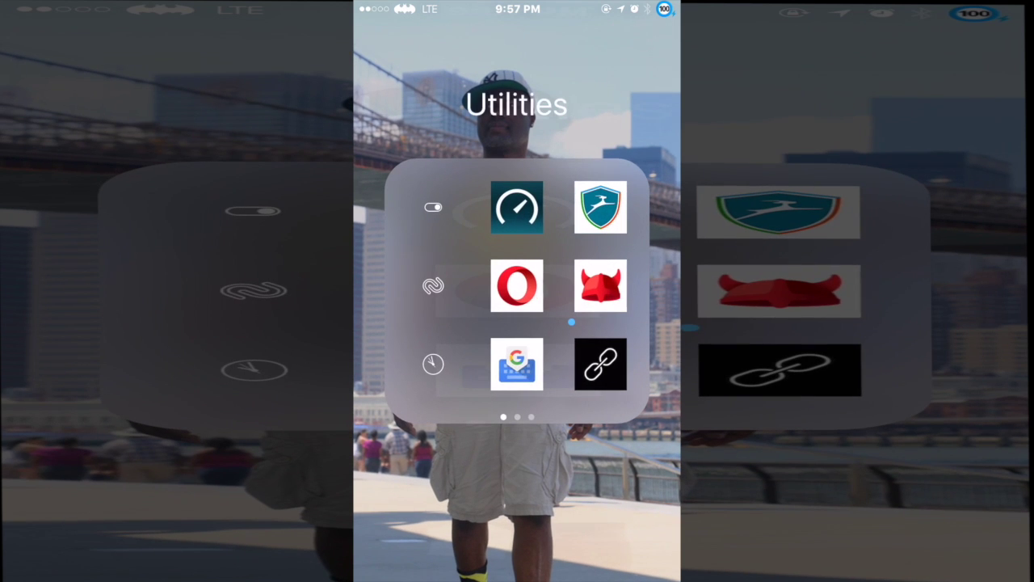
{"action": "left_click", "coordinate": [520, 410]}
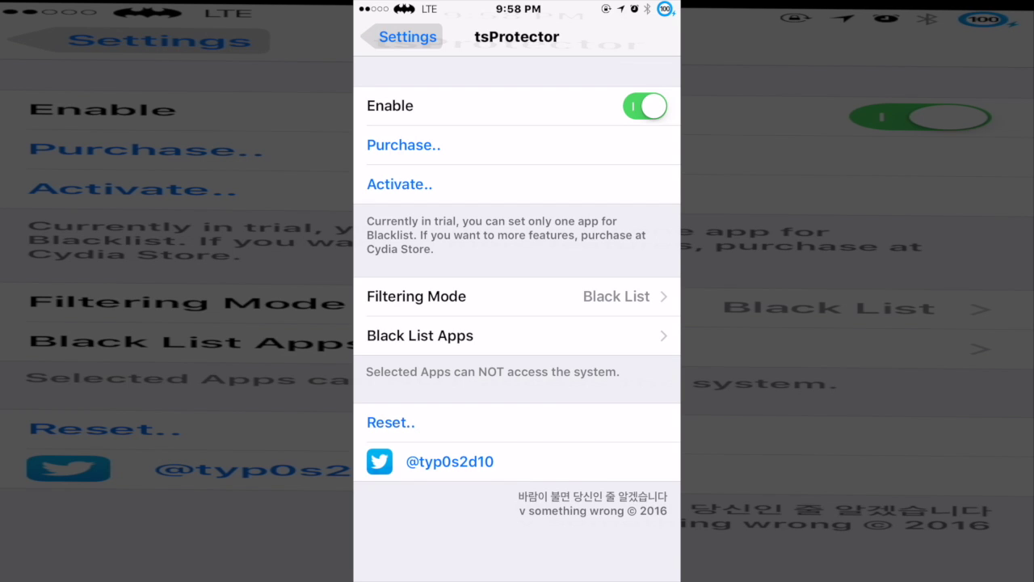
{"action": "left_click", "coordinate": [620, 299]}
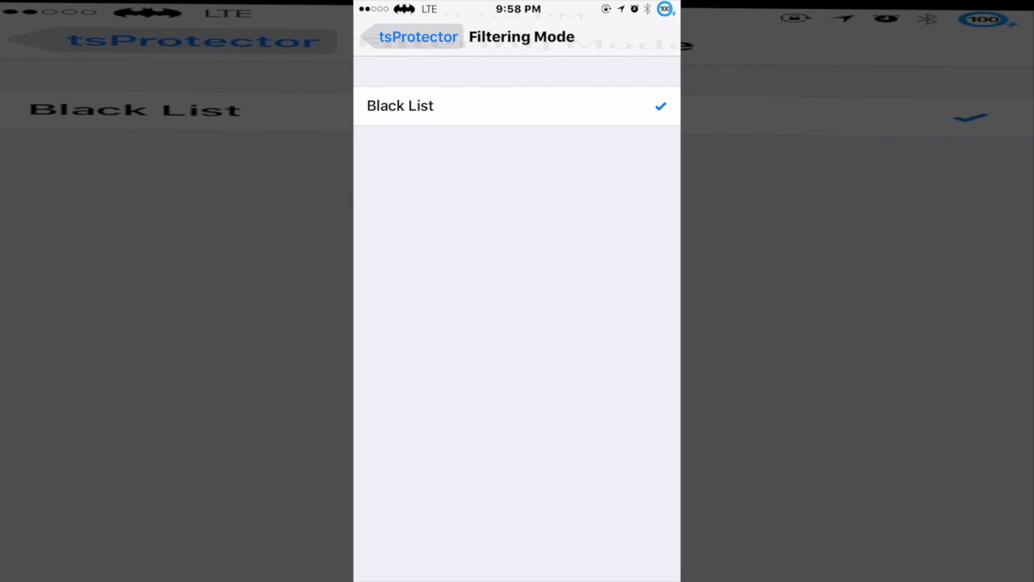
{"action": "left_click", "coordinate": [417, 37]}
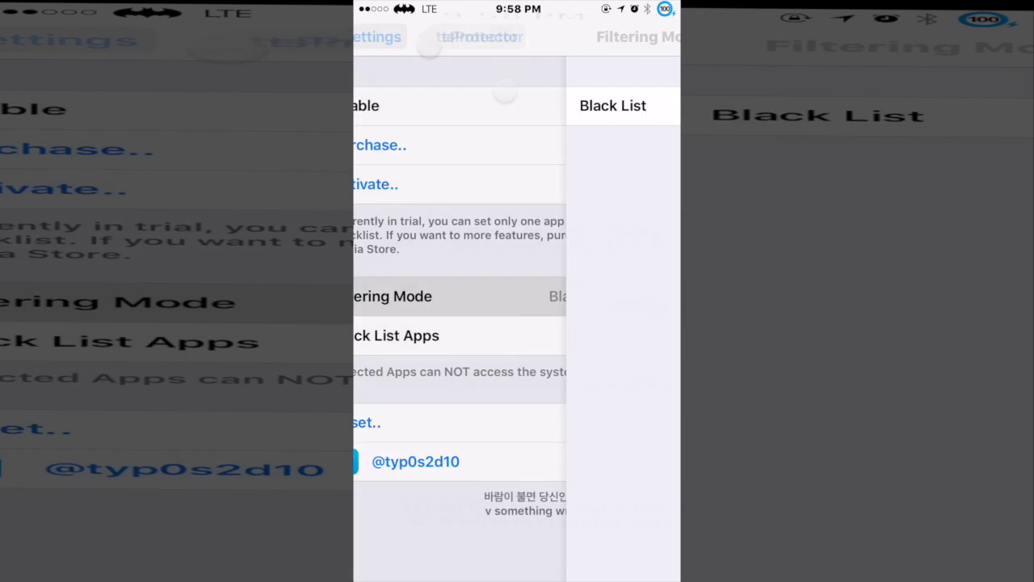
Step: Switch on MARIO RUN in Black List Apps, then back out to the main Settings list
{"action": "left_click", "coordinate": [602, 338]}
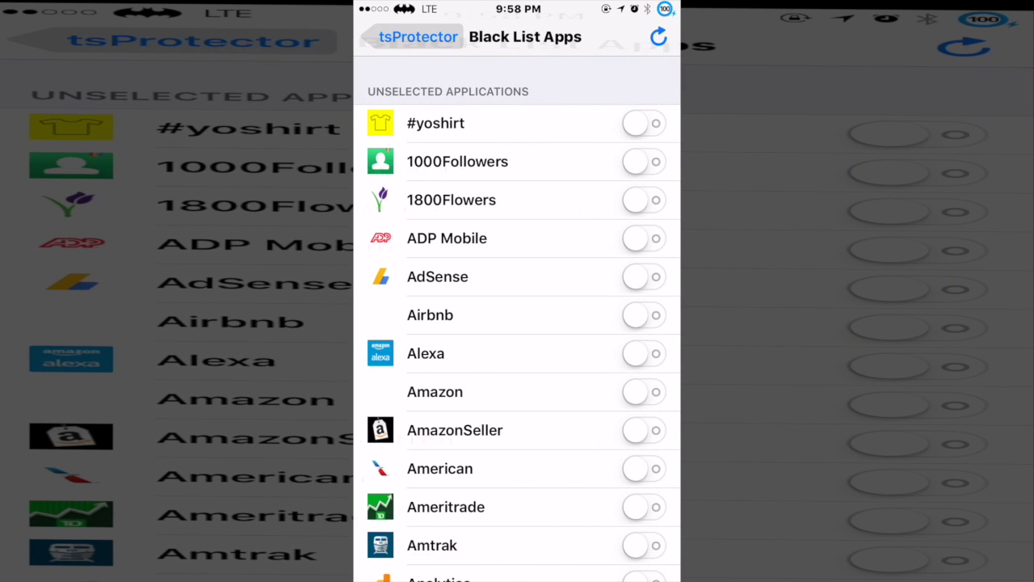
{"action": "scroll", "coordinate": [566, 495], "scroll_direction": "down", "scroll_amount": 10}
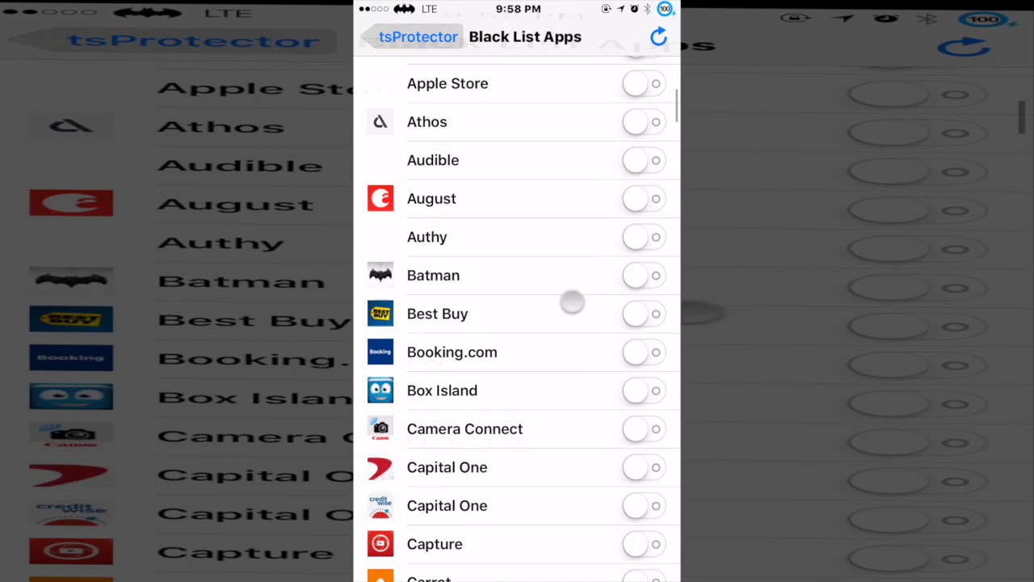
{"action": "scroll", "coordinate": [570, 299], "scroll_direction": "down", "scroll_amount": 5}
{"action": "scroll", "coordinate": [571, 315], "scroll_direction": "down", "scroll_amount": 5}
{"action": "scroll", "coordinate": [566, 315], "scroll_direction": "down", "scroll_amount": 5}
{"action": "scroll", "coordinate": [561, 317], "scroll_direction": "down", "scroll_amount": 5}
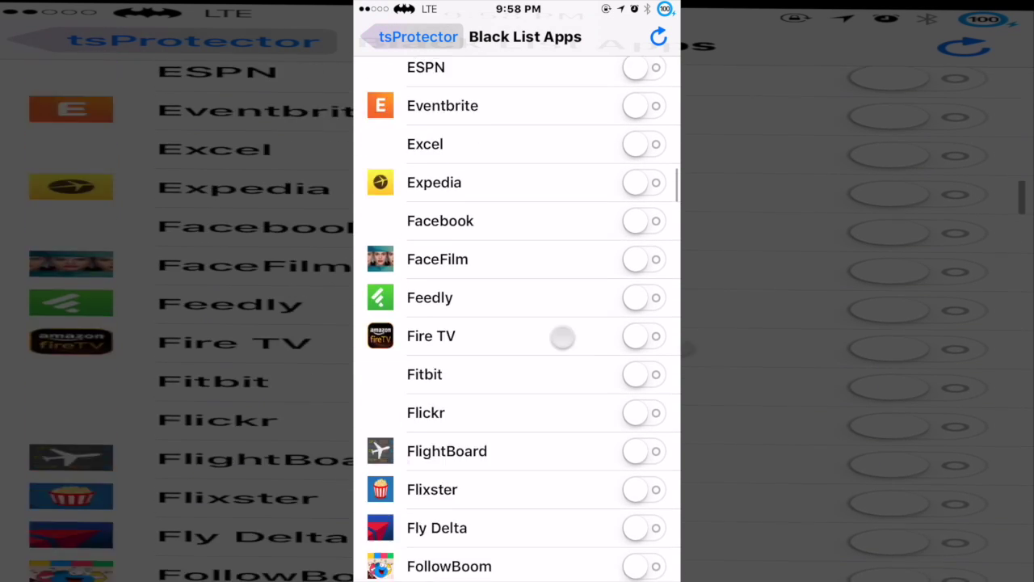
{"action": "scroll", "coordinate": [561, 336], "scroll_direction": "down", "scroll_amount": 4}
{"action": "scroll", "coordinate": [558, 372], "scroll_direction": "down", "scroll_amount": 5}
{"action": "scroll", "coordinate": [555, 409], "scroll_direction": "down", "scroll_amount": 3}
{"action": "scroll", "coordinate": [557, 330], "scroll_direction": "down", "scroll_amount": 4}
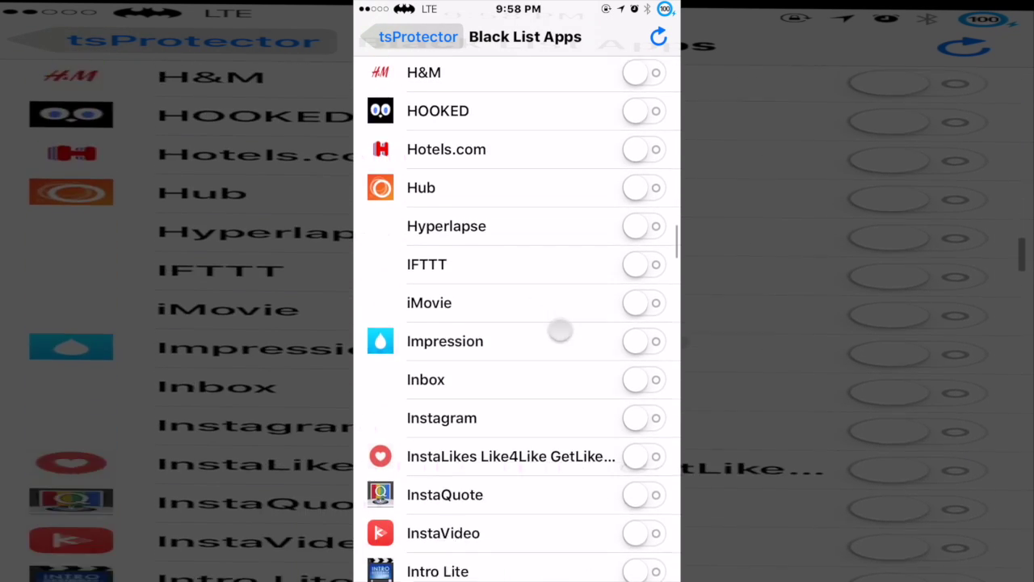
{"action": "scroll", "coordinate": [556, 385], "scroll_direction": "down", "scroll_amount": 3}
{"action": "scroll", "coordinate": [547, 406], "scroll_direction": "down", "scroll_amount": 7}
{"action": "scroll", "coordinate": [547, 407], "scroll_direction": "down", "scroll_amount": 3}
{"action": "scroll", "coordinate": [555, 335], "scroll_direction": "down", "scroll_amount": 6}
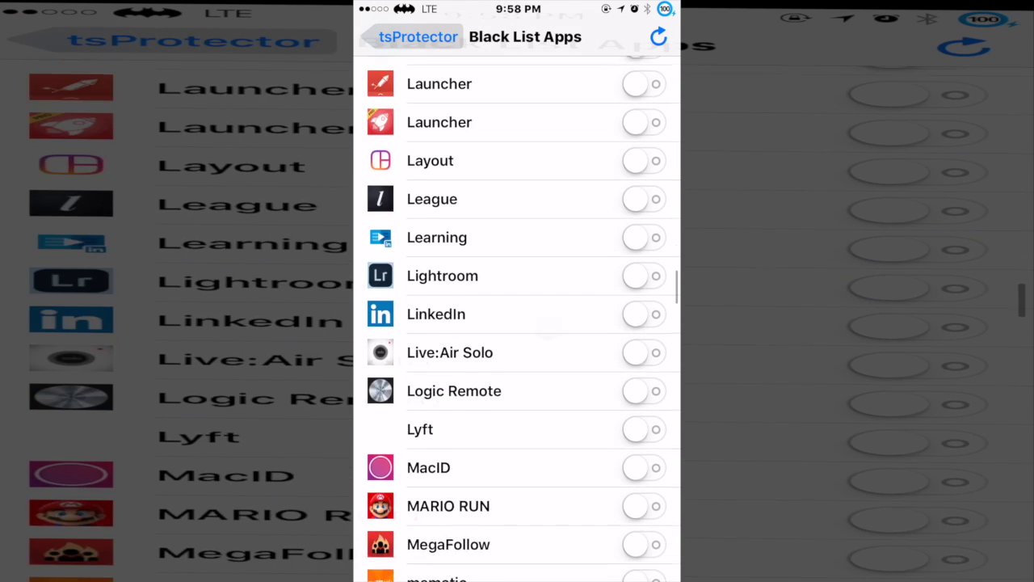
{"action": "scroll", "coordinate": [554, 334], "scroll_direction": "down", "scroll_amount": 4}
{"action": "scroll", "coordinate": [557, 416], "scroll_direction": "down", "scroll_amount": 1}
{"action": "left_click", "coordinate": [644, 303]}
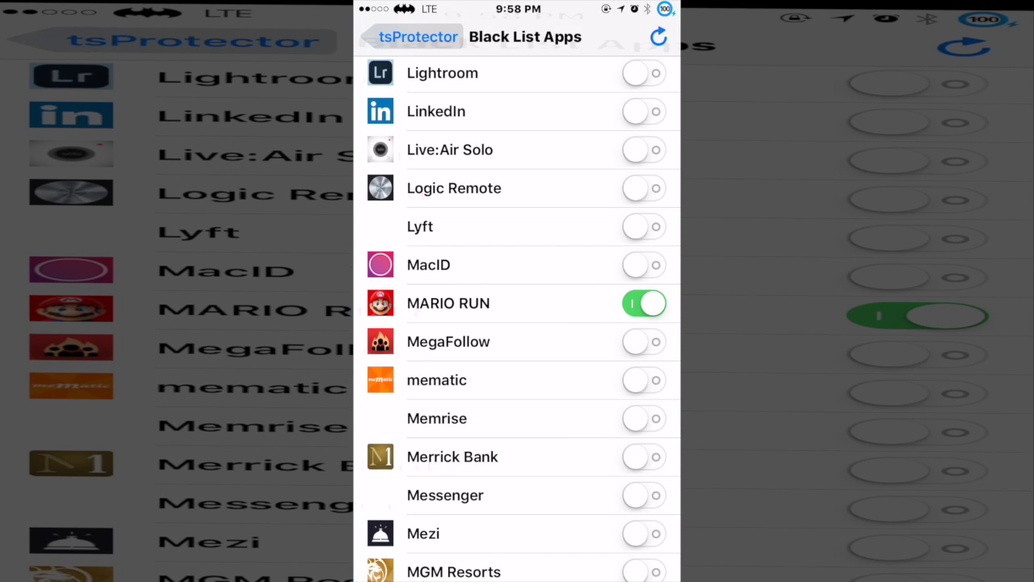
{"action": "left_click", "coordinate": [412, 36]}
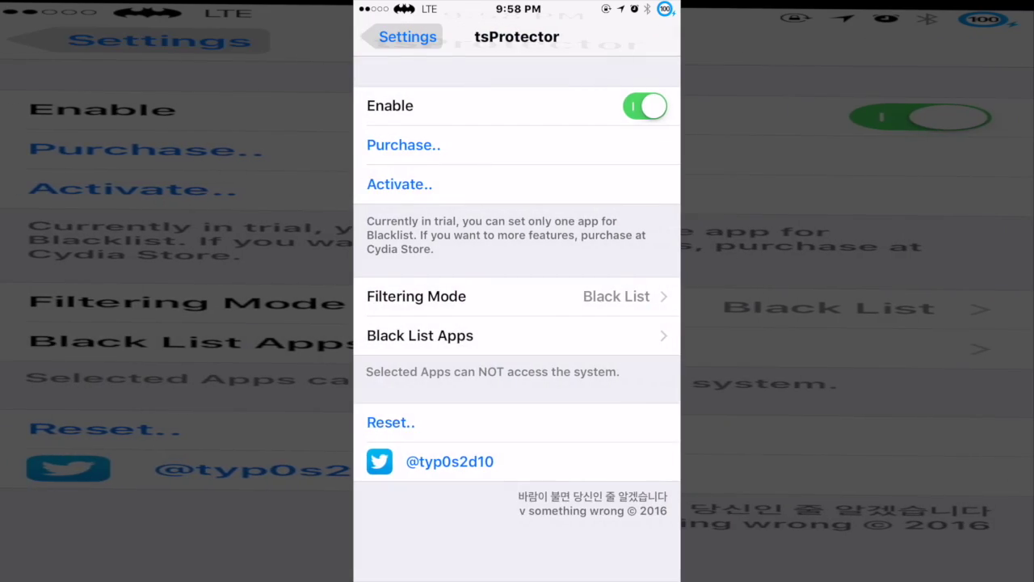
{"action": "left_click", "coordinate": [396, 37]}
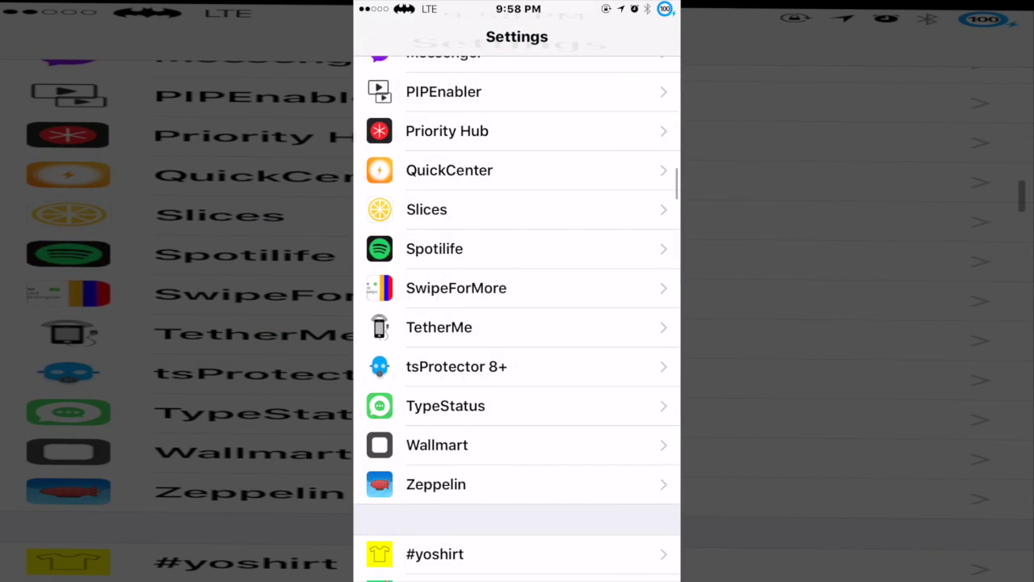
Step: Go to the home screen and launch Super Mario Run from the Games folder
{"action": "key", "text": "super"}
{"action": "key", "text": "super"}
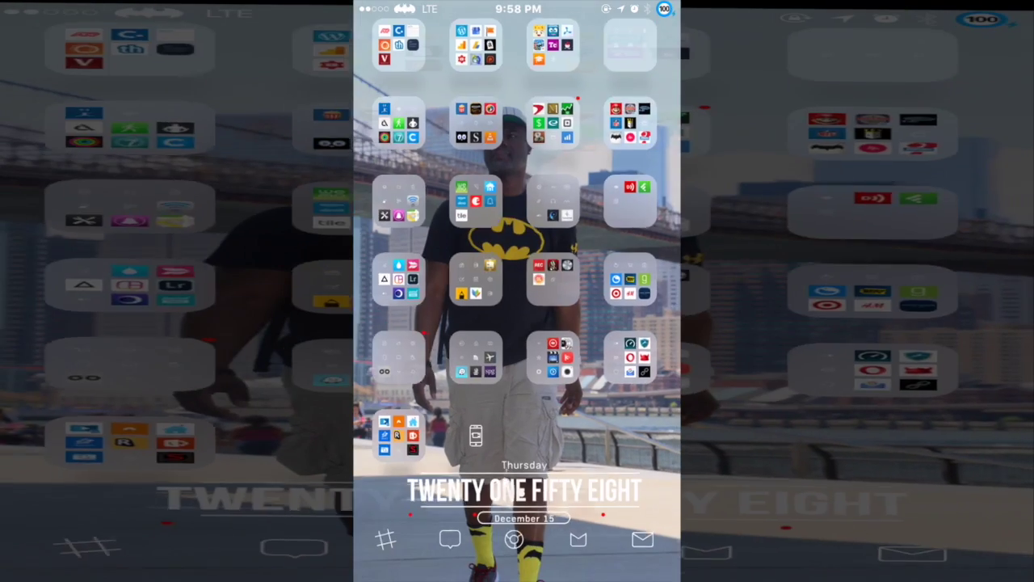
{"action": "left_click", "coordinate": [632, 127]}
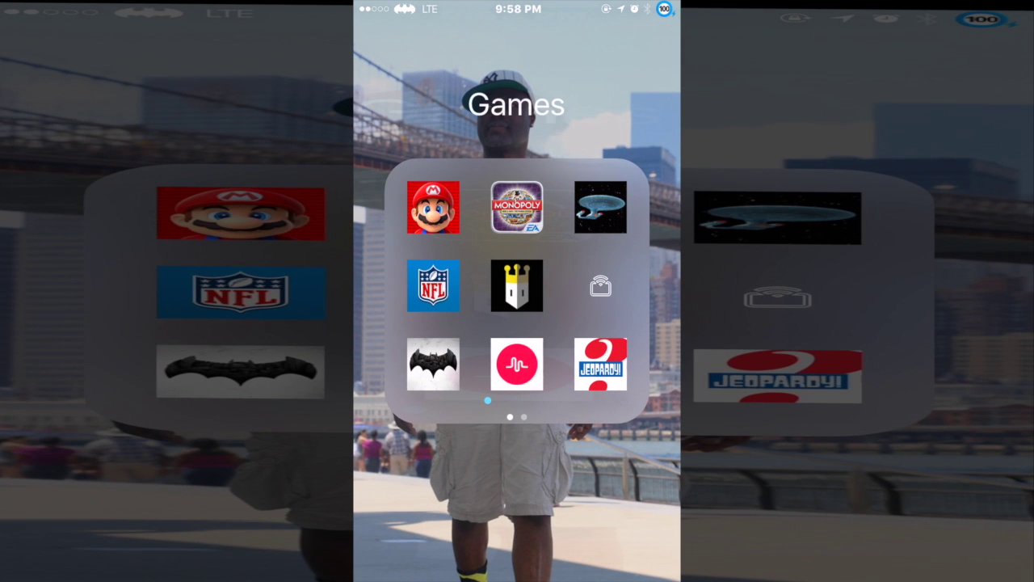
{"action": "left_click", "coordinate": [433, 207]}
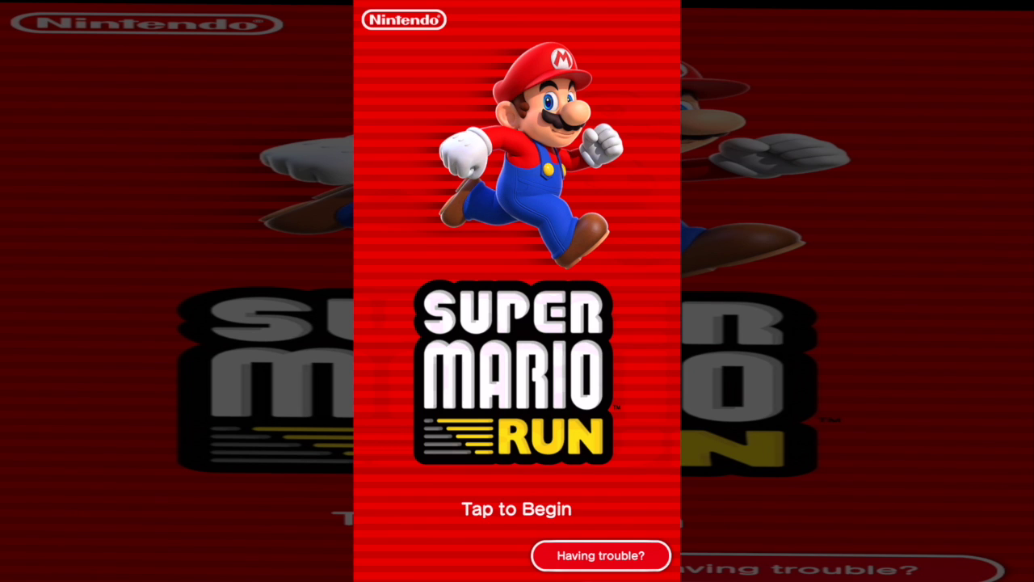
Step: Start from the title screen and confirm United States as the country or region
{"action": "left_click", "coordinate": [517, 509]}
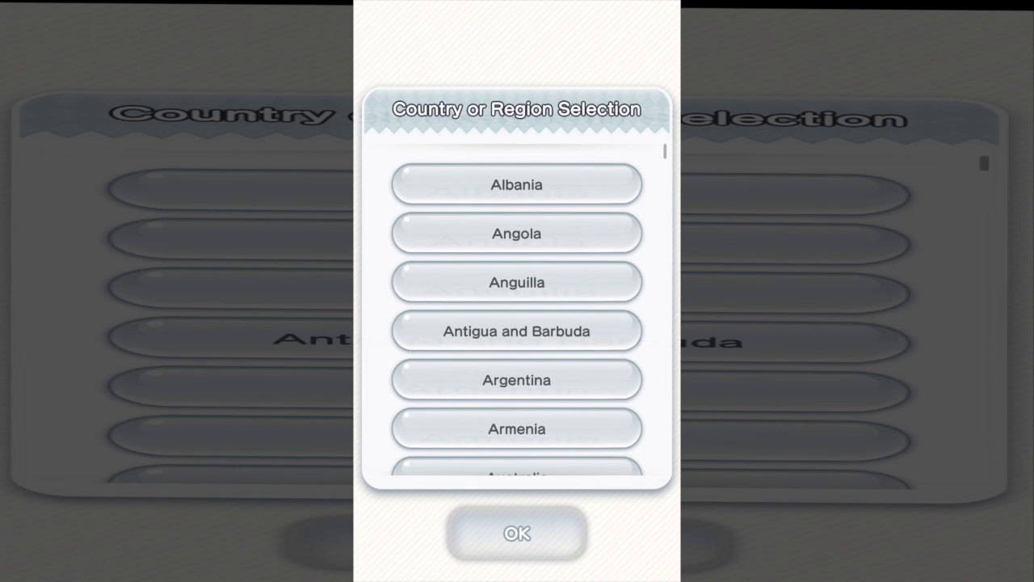
{"action": "scroll", "coordinate": [517, 315], "scroll_direction": "down", "scroll_amount": 1}
{"action": "scroll", "coordinate": [517, 315], "scroll_direction": "down", "scroll_amount": 3}
{"action": "scroll", "coordinate": [517, 315], "scroll_direction": "down", "scroll_amount": 5}
{"action": "scroll", "coordinate": [517, 315], "scroll_direction": "down", "scroll_amount": 5}
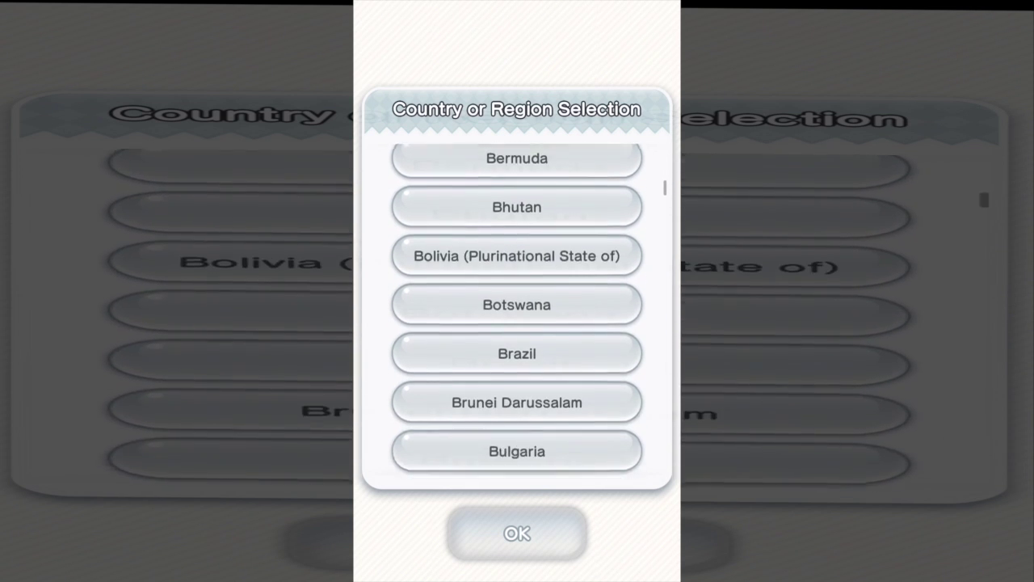
{"action": "scroll", "coordinate": [517, 315], "scroll_direction": "down", "scroll_amount": 5}
{"action": "scroll", "coordinate": [517, 315], "scroll_direction": "down", "scroll_amount": 5}
{"action": "scroll", "coordinate": [517, 315], "scroll_direction": "down", "scroll_amount": 5}
{"action": "scroll", "coordinate": [517, 315], "scroll_direction": "down", "scroll_amount": 5}
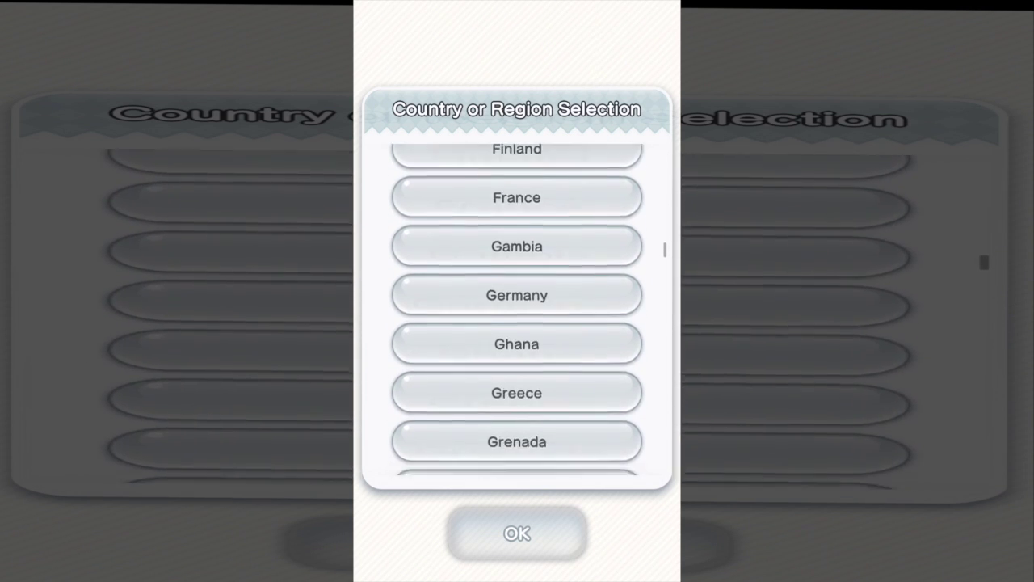
{"action": "scroll", "coordinate": [517, 316], "scroll_direction": "down", "scroll_amount": 5}
{"action": "scroll", "coordinate": [517, 315], "scroll_direction": "down", "scroll_amount": 5}
{"action": "scroll", "coordinate": [518, 315], "scroll_direction": "down", "scroll_amount": 5}
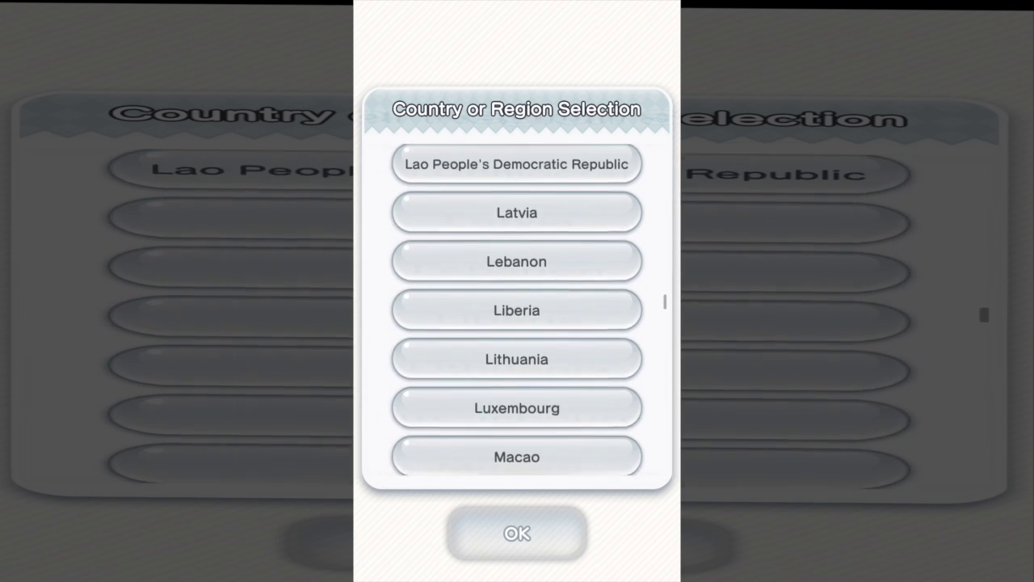
{"action": "scroll", "coordinate": [517, 315], "scroll_direction": "down", "scroll_amount": 5}
{"action": "scroll", "coordinate": [517, 315], "scroll_direction": "down", "scroll_amount": 5}
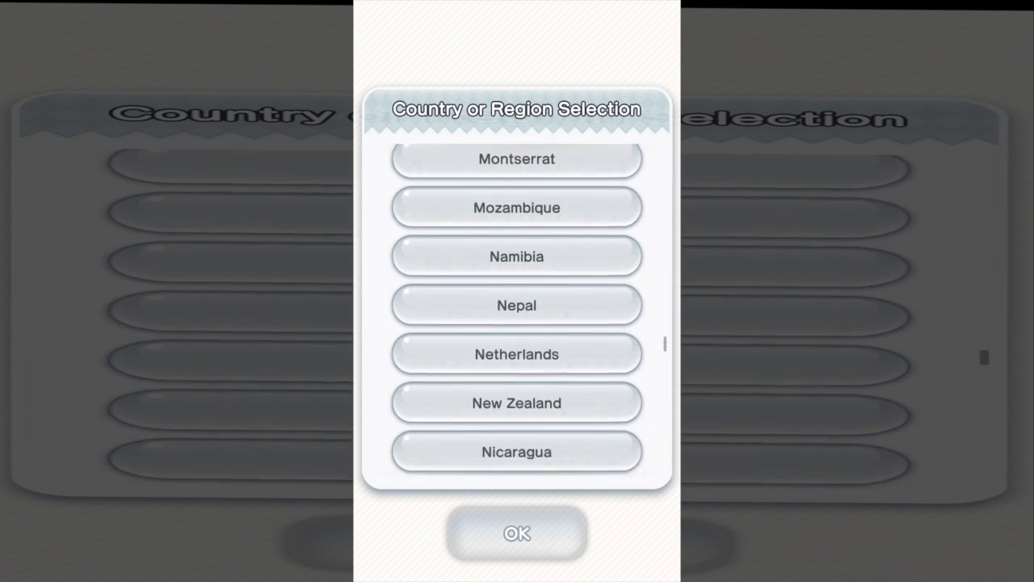
{"action": "scroll", "coordinate": [517, 315], "scroll_direction": "down", "scroll_amount": 5}
{"action": "scroll", "coordinate": [518, 316], "scroll_direction": "down", "scroll_amount": 3}
{"action": "scroll", "coordinate": [517, 316], "scroll_direction": "down", "scroll_amount": 5}
{"action": "scroll", "coordinate": [517, 315], "scroll_direction": "down", "scroll_amount": 5}
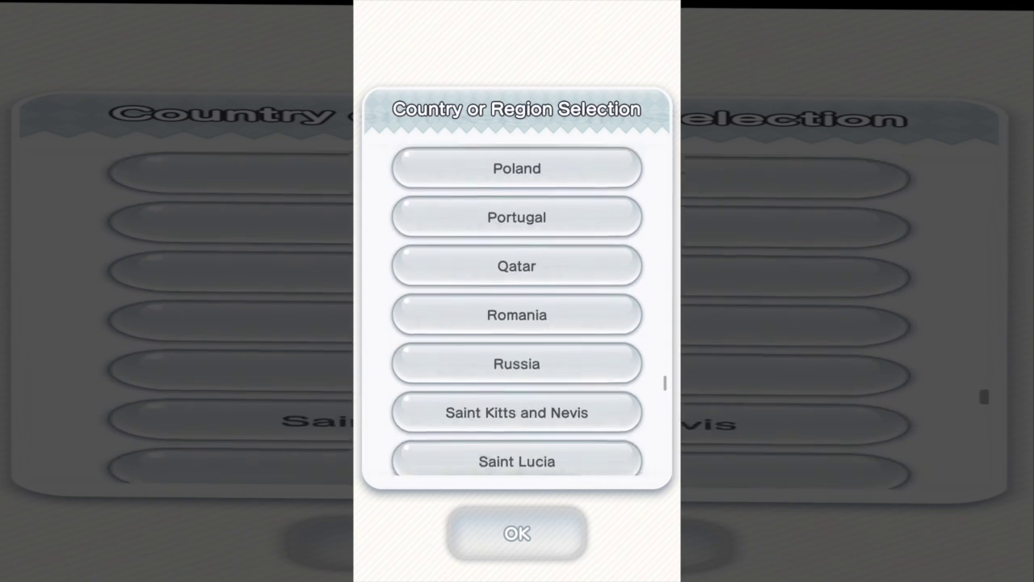
{"action": "scroll", "coordinate": [517, 315], "scroll_direction": "down", "scroll_amount": 4}
{"action": "scroll", "coordinate": [517, 316], "scroll_direction": "down", "scroll_amount": 3}
{"action": "scroll", "coordinate": [517, 315], "scroll_direction": "down", "scroll_amount": 4}
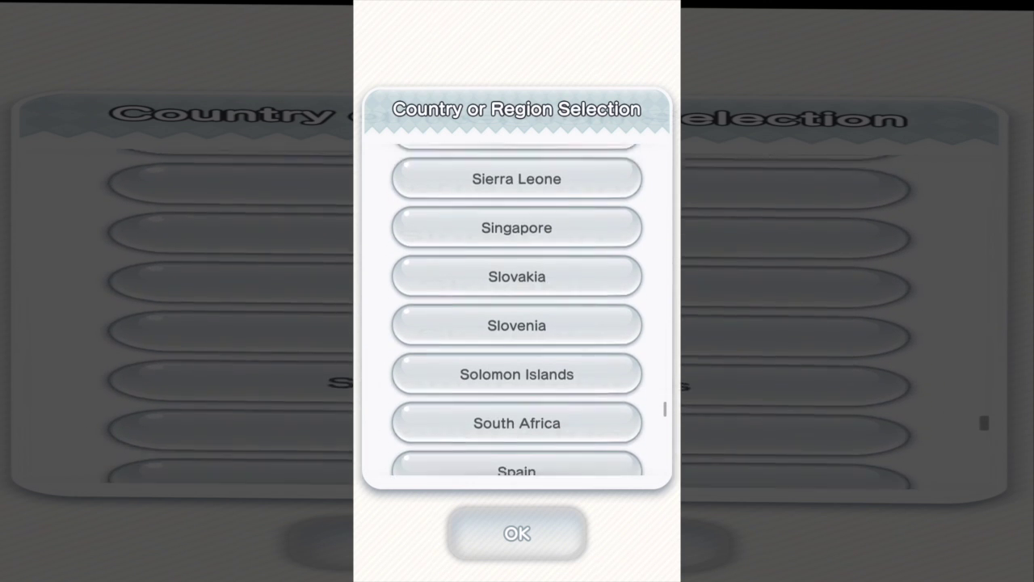
{"action": "scroll", "coordinate": [517, 315], "scroll_direction": "down", "scroll_amount": 2}
{"action": "scroll", "coordinate": [517, 316], "scroll_direction": "down", "scroll_amount": 3}
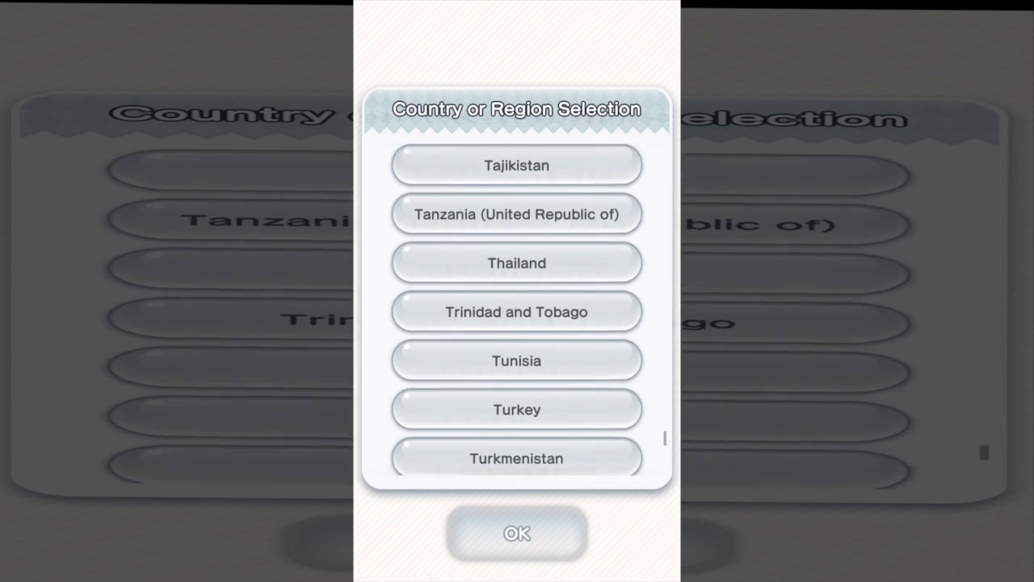
{"action": "scroll", "coordinate": [517, 315], "scroll_direction": "down", "scroll_amount": 2}
{"action": "scroll", "coordinate": [517, 315], "scroll_direction": "down", "scroll_amount": 2}
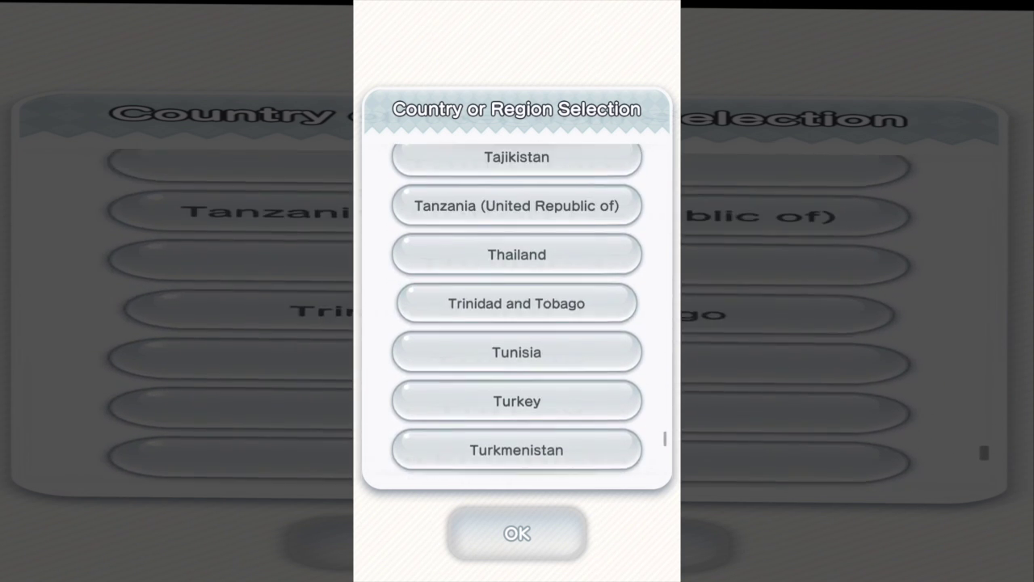
{"action": "scroll", "coordinate": [517, 315], "scroll_direction": "down", "scroll_amount": 5}
{"action": "scroll", "coordinate": [518, 315], "scroll_direction": "down", "scroll_amount": 3}
{"action": "scroll", "coordinate": [517, 316], "scroll_direction": "down", "scroll_amount": 2}
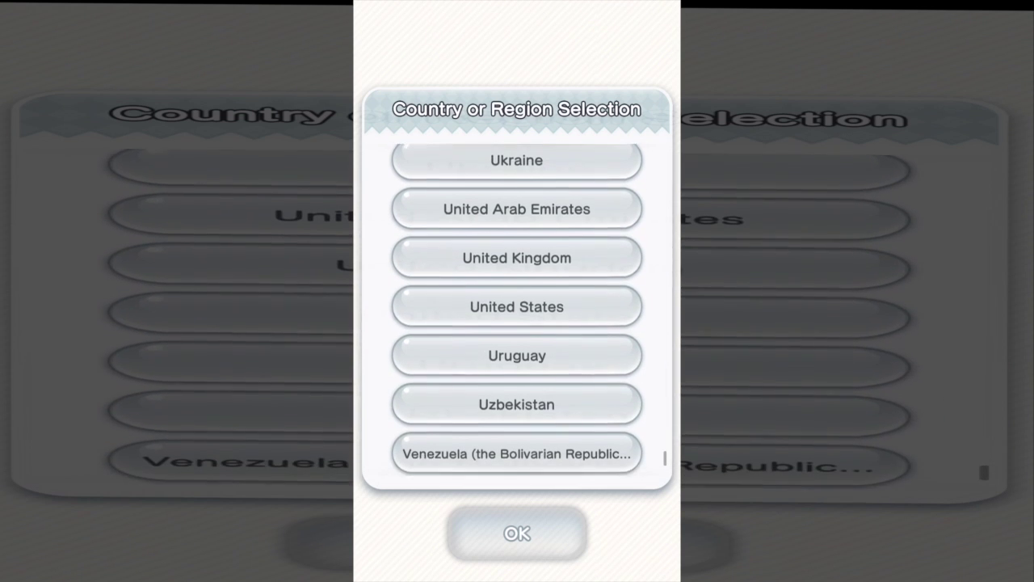
{"action": "left_click", "coordinate": [518, 288]}
{"action": "left_click", "coordinate": [517, 534]}
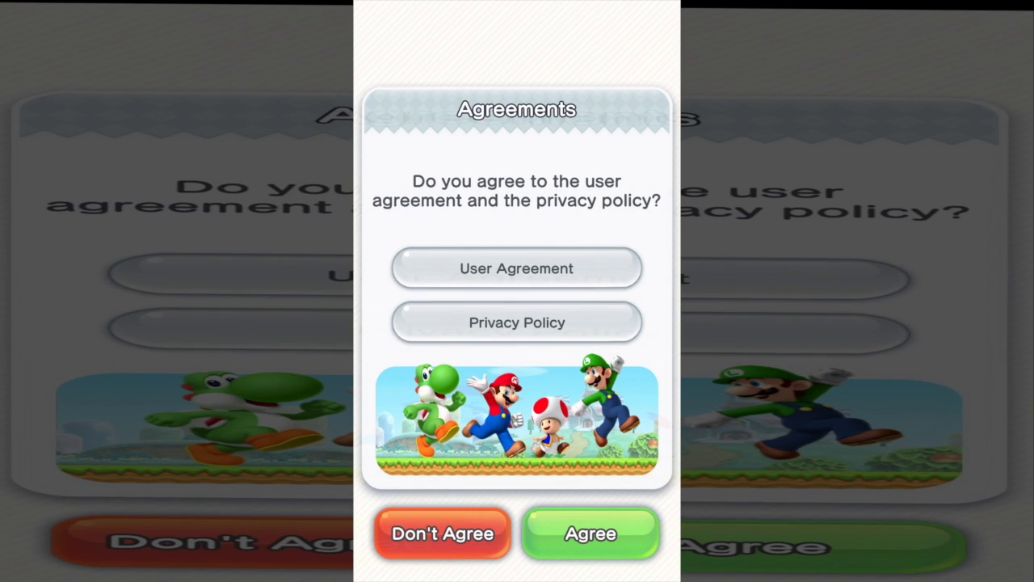
Step: Agree to the user agreement and privacy policy, then enter and confirm a profile nickname
{"action": "left_click", "coordinate": [590, 533]}
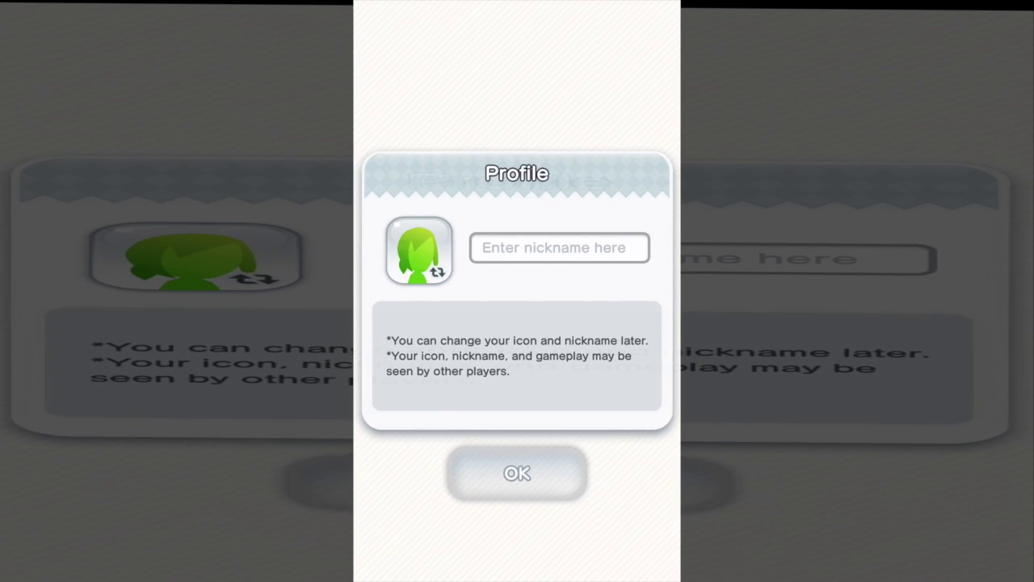
{"action": "left_click", "coordinate": [559, 248]}
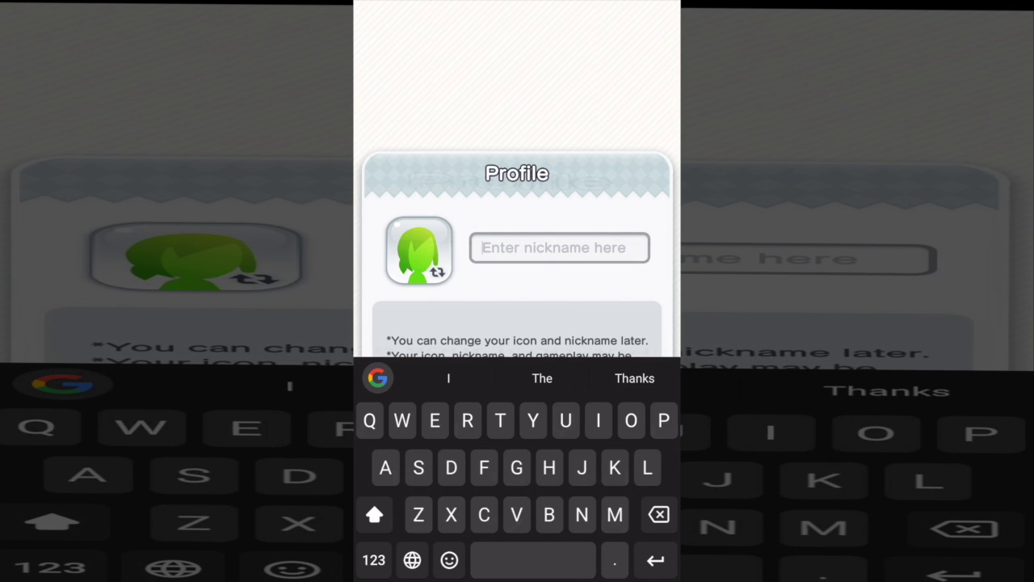
{"action": "left_click", "coordinate": [374, 515]}
{"action": "type", "text": "Sa"}
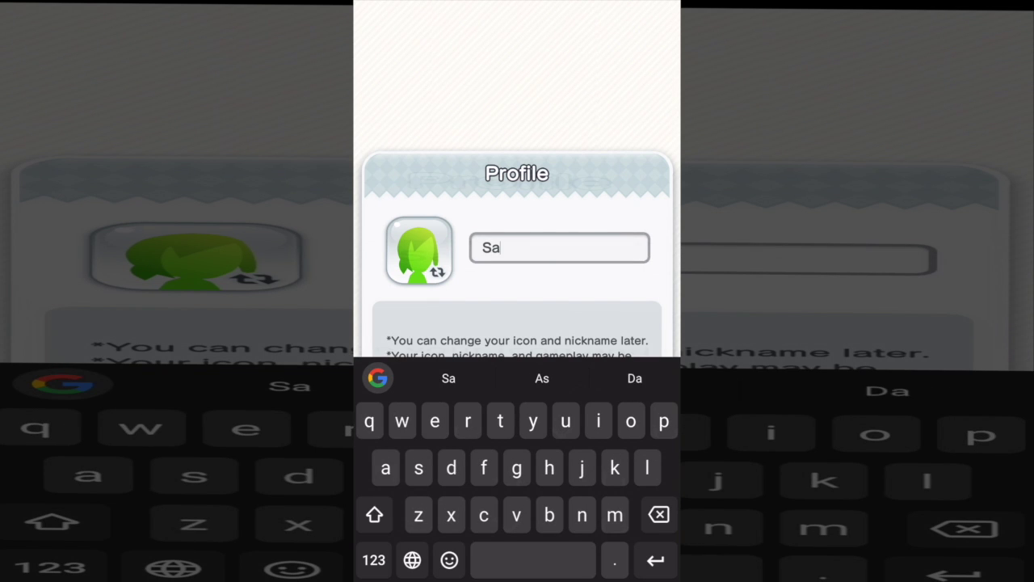
{"action": "type", "text": "in"}
{"action": "left_click", "coordinate": [634, 378]}
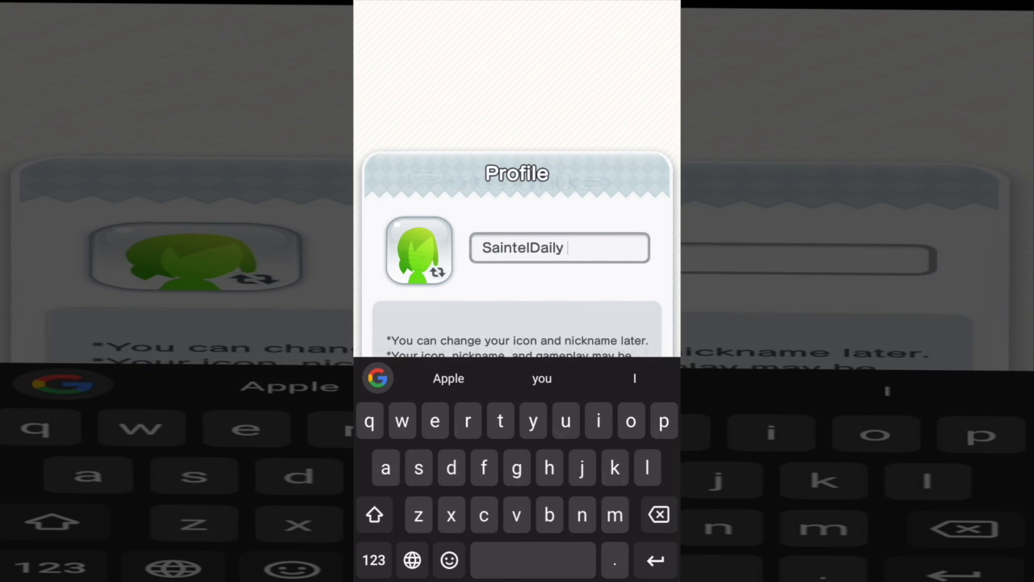
{"action": "left_click", "coordinate": [655, 560]}
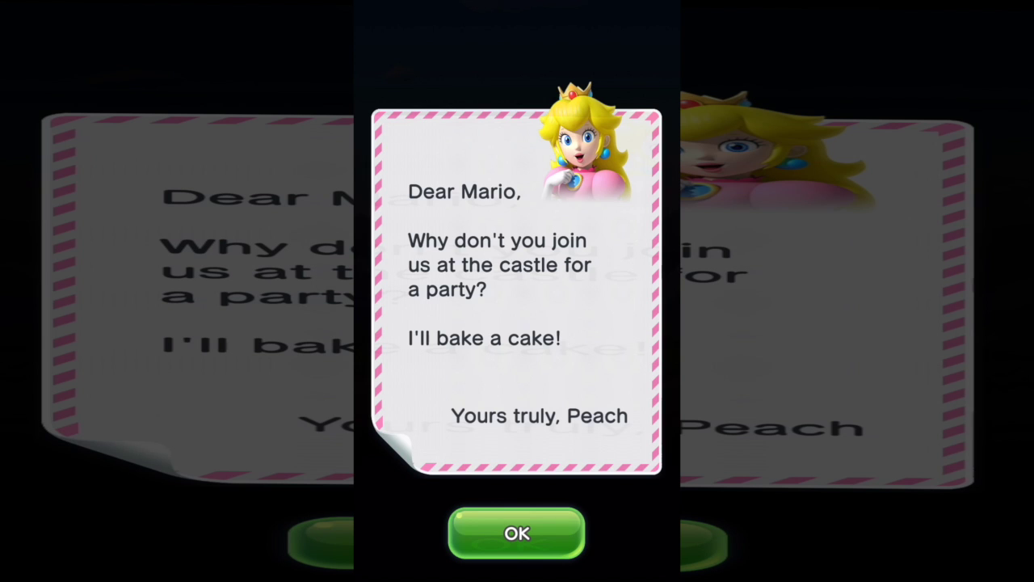
Step: Dismiss Peach's invitation letter to begin the first tutorial level
{"action": "left_click", "coordinate": [517, 533]}
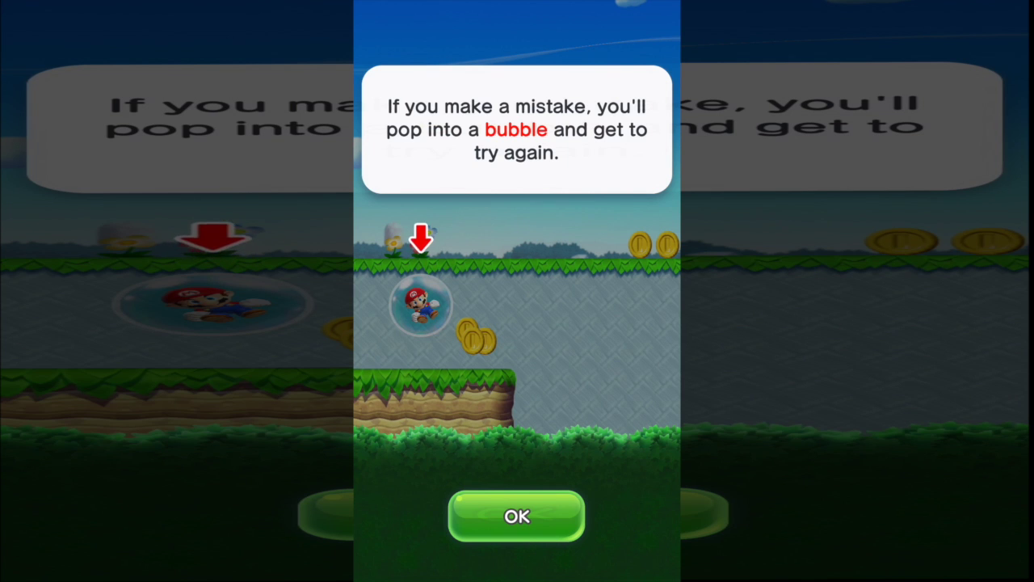
Step: Dismiss the bubble and jumping tips, jumping Mario off the ledge to keep the level going
{"action": "left_click", "coordinate": [516, 516]}
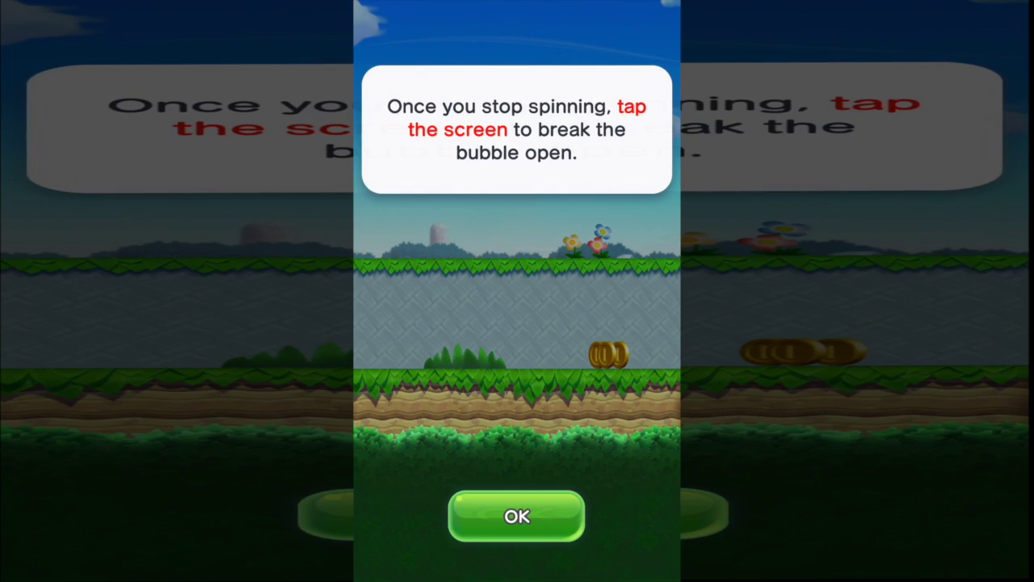
{"action": "left_click", "coordinate": [516, 515]}
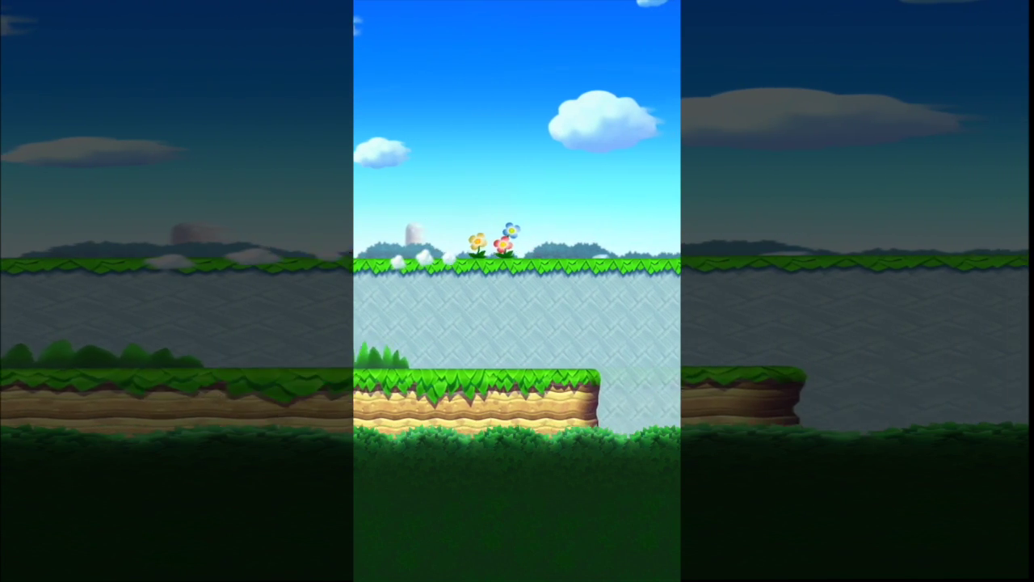
{"action": "left_click", "coordinate": [517, 515]}
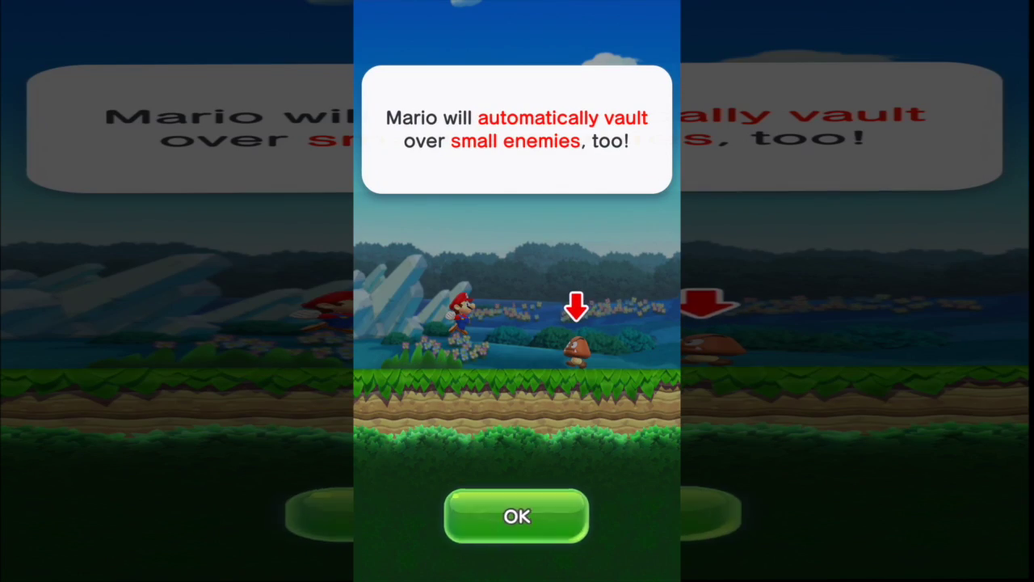
{"action": "left_click", "coordinate": [516, 516]}
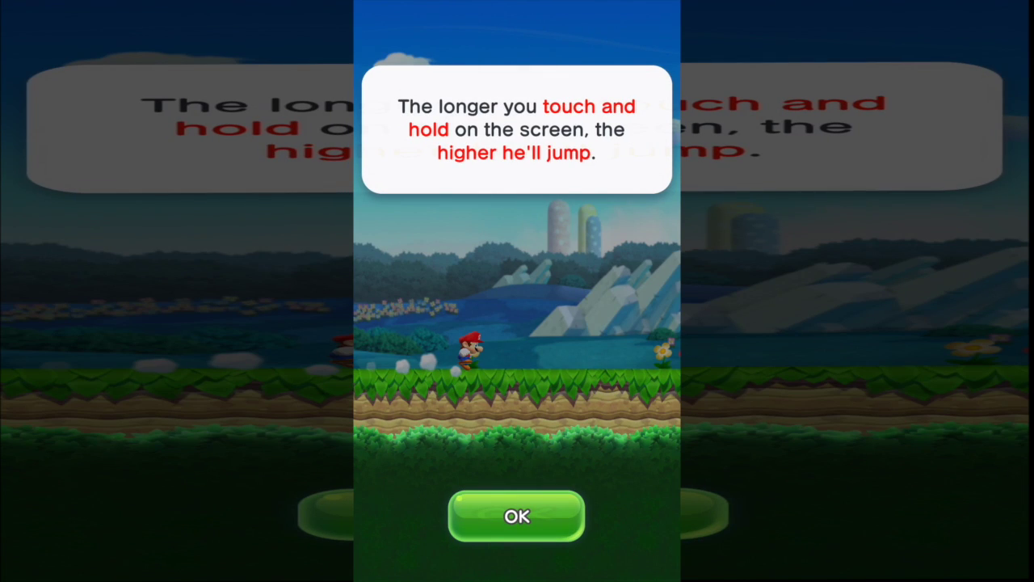
{"action": "left_click", "coordinate": [516, 516]}
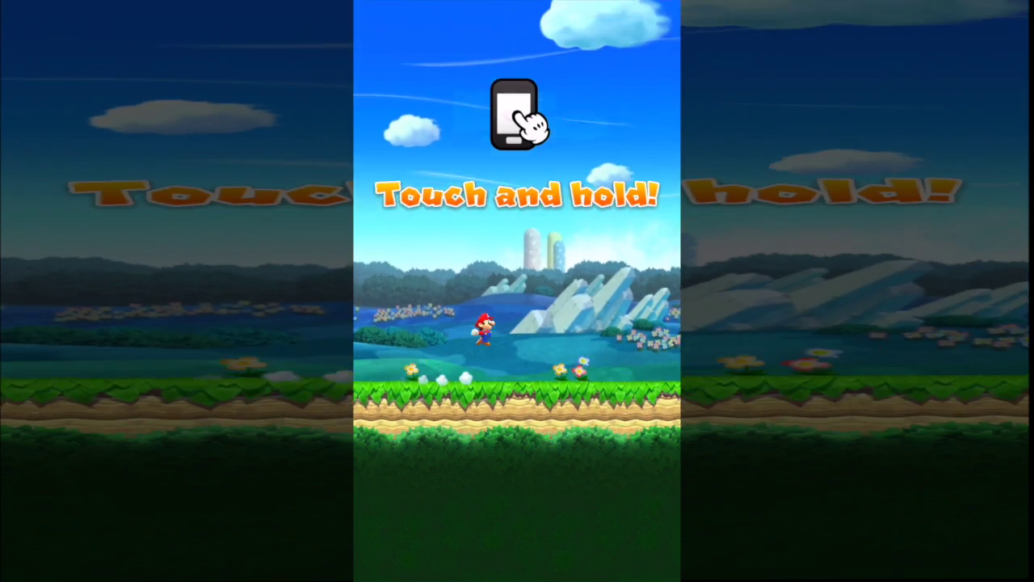